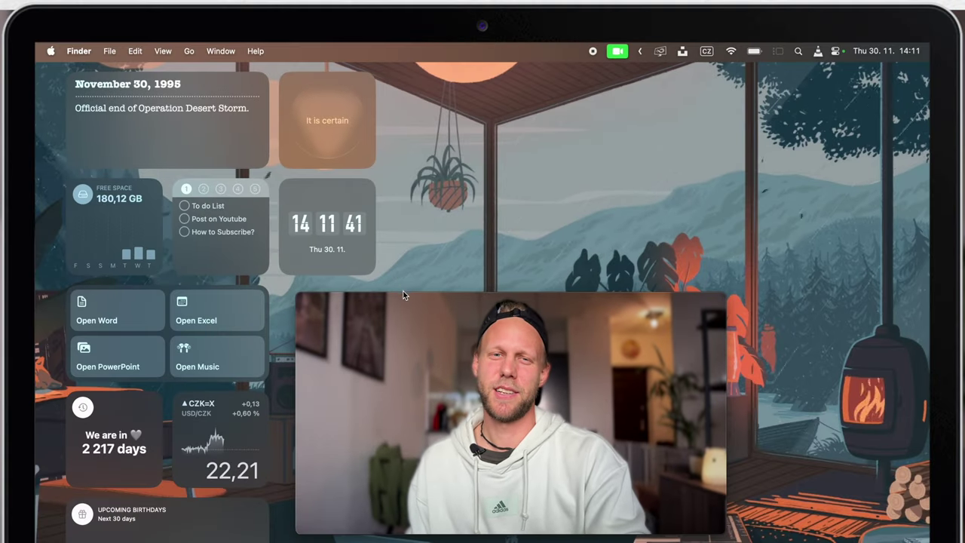
# Set the Redwoods from Above landscape as the desktop wallpaper and close the wallpaper settings
pyautogui.moveTo(404, 296); pyautogui.dragTo(608, 78)
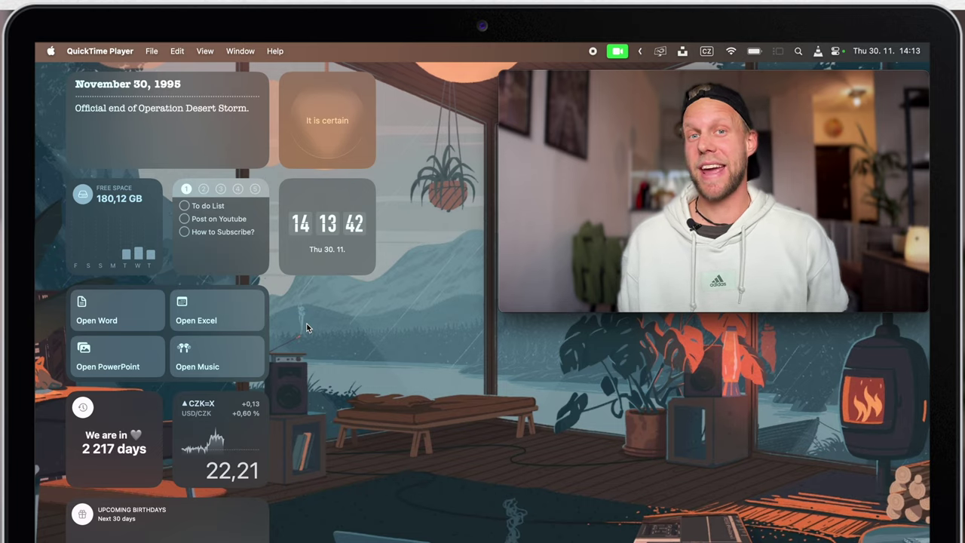
pyautogui.rightClick(307, 328)
pyautogui.click(347, 362)
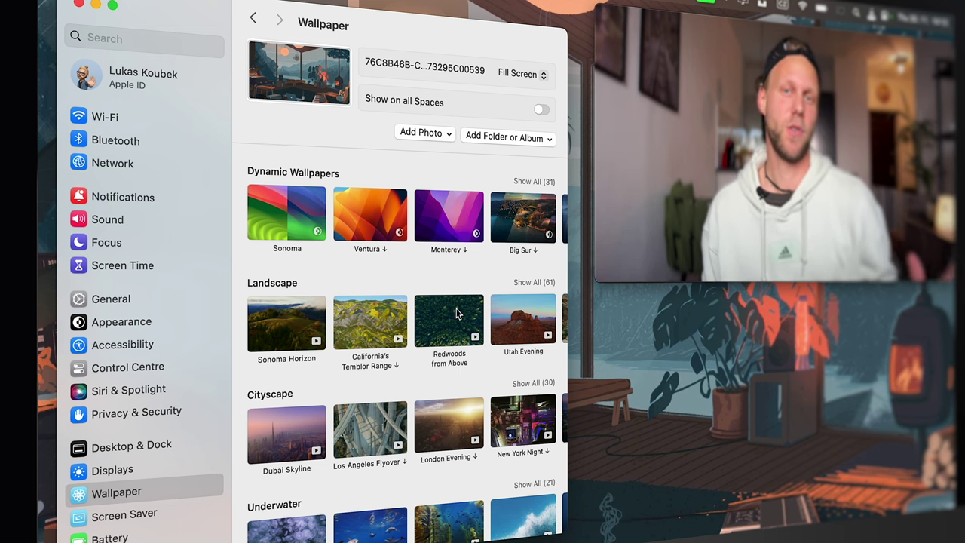
pyautogui.click(456, 313)
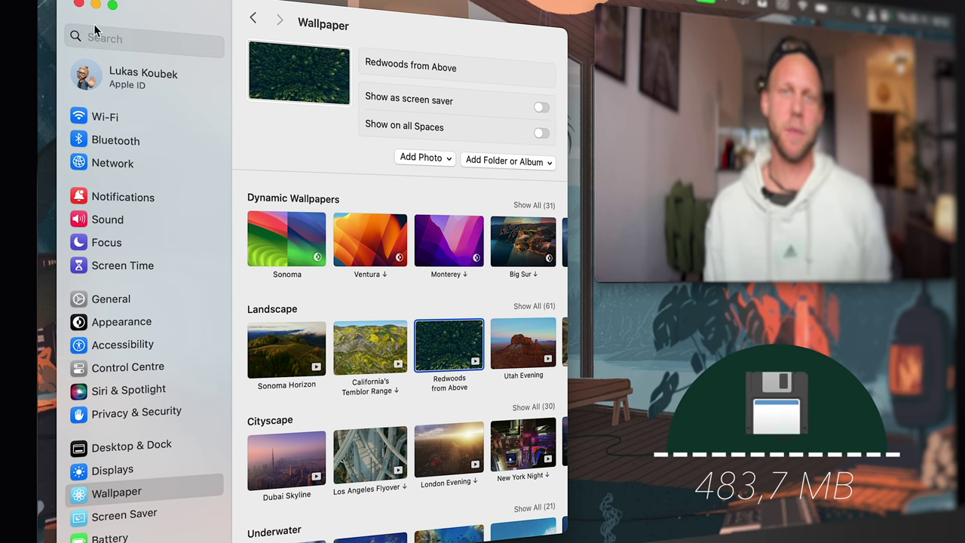
pyautogui.click(78, 6)
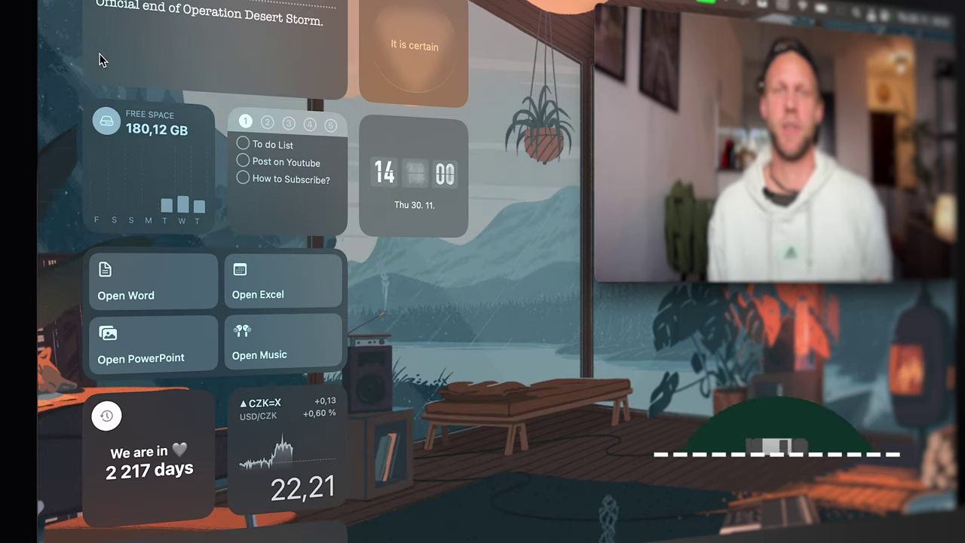
# Browse the trending live wallpapers in iWallpaper
pyautogui.click(229, 207)
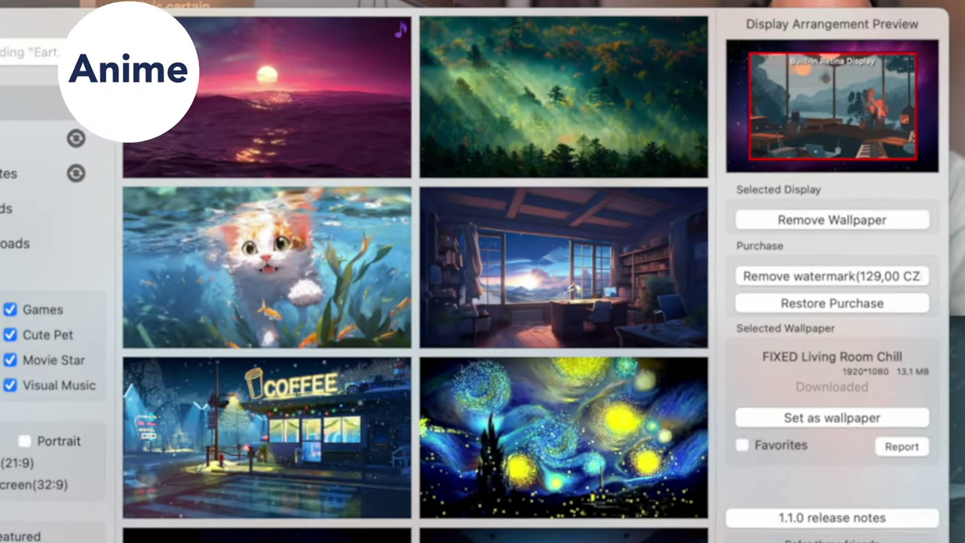
pyautogui.scroll(-15, 219, 275)
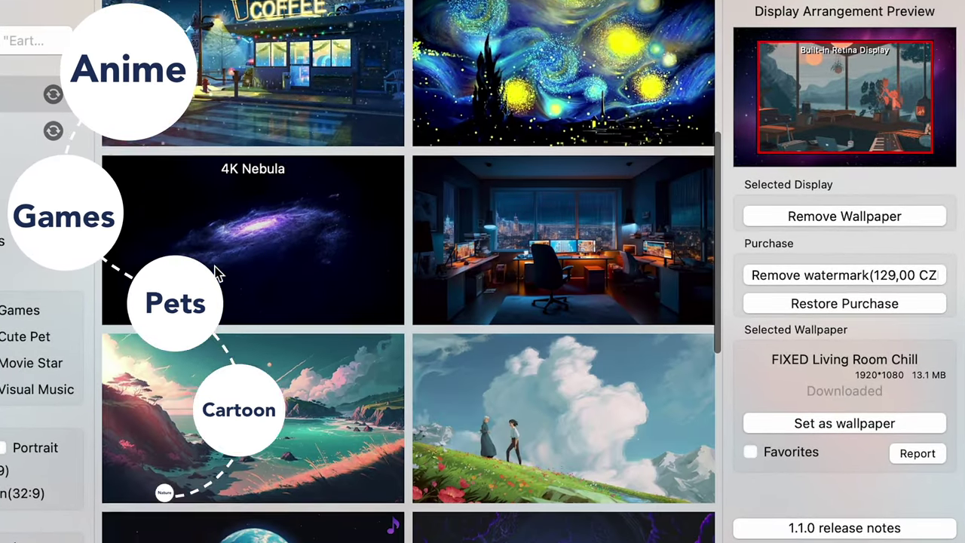
pyautogui.scroll(-5, 217, 273)
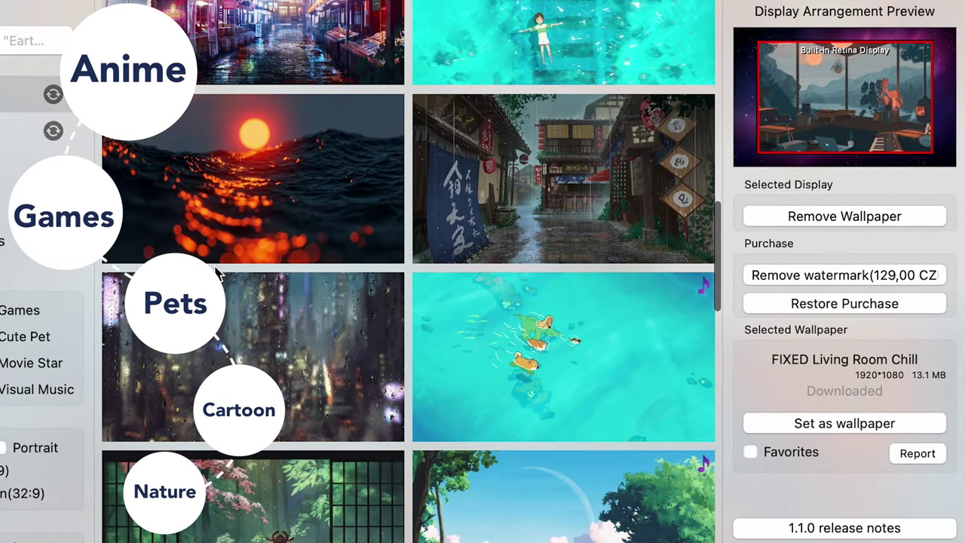
pyautogui.scroll(-10, 217, 273)
pyautogui.scroll(-15, 217, 273)
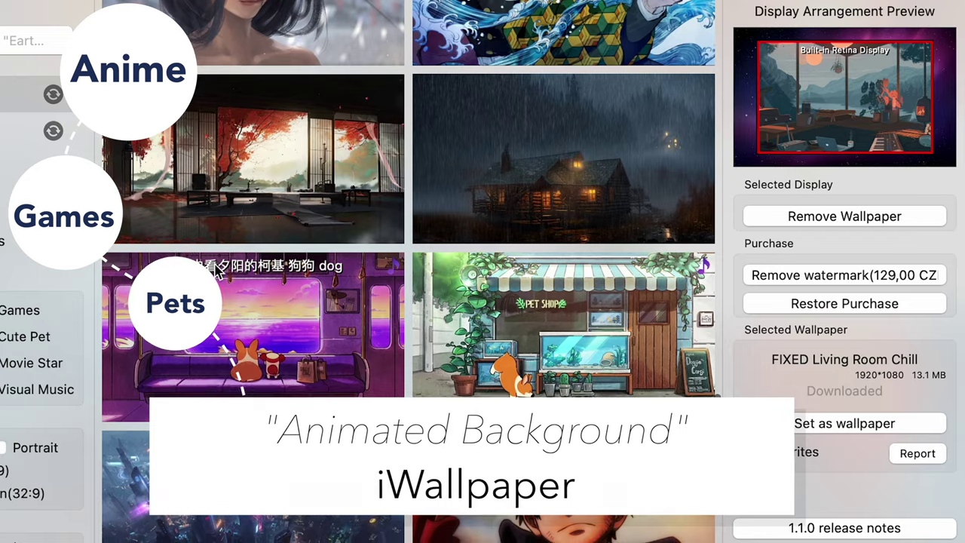
pyautogui.scroll(-10, 214, 272)
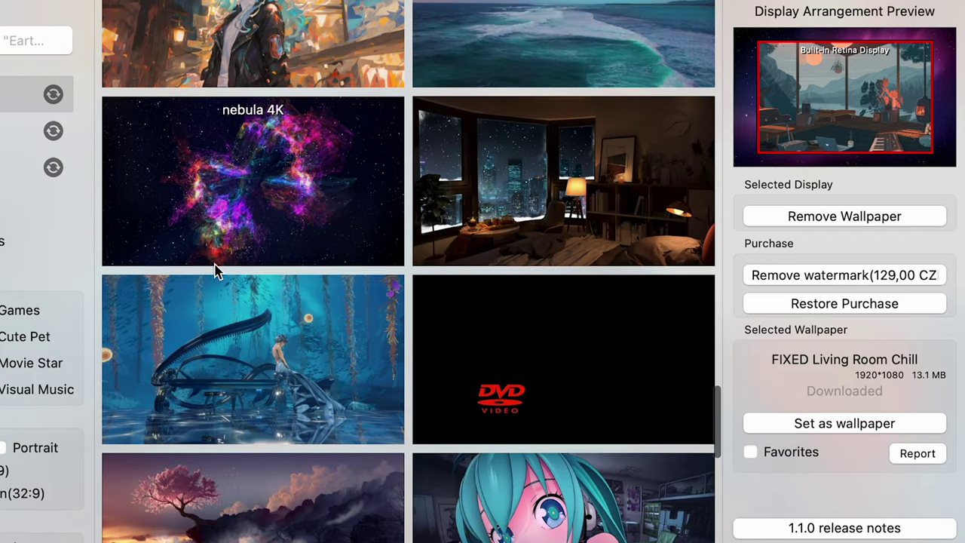
pyautogui.scroll(-1, 215, 271)
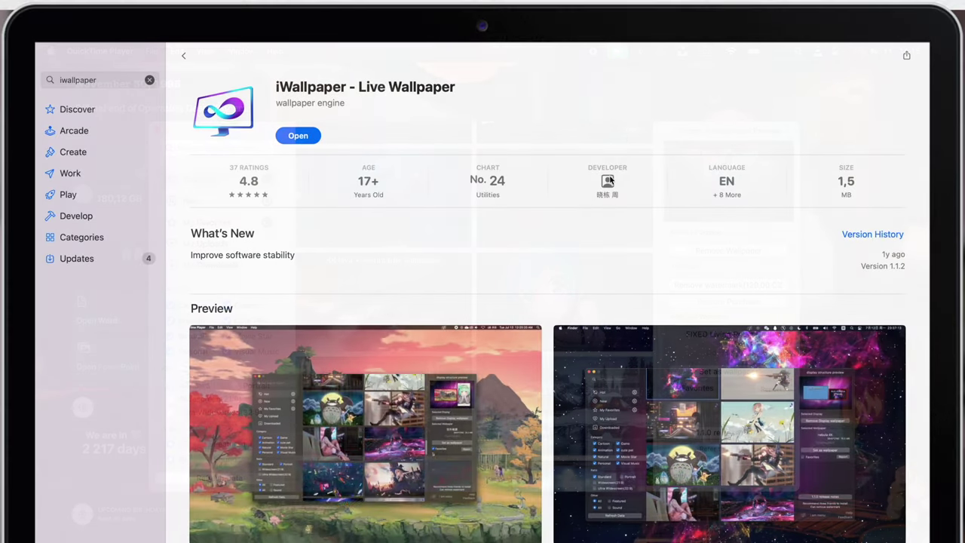
# Review the iWallpaper - Live Wallpaper page in the App Store, including its ratings and reviews, and close the iWallpaper window
pyautogui.scroll(-10, 583, 278)
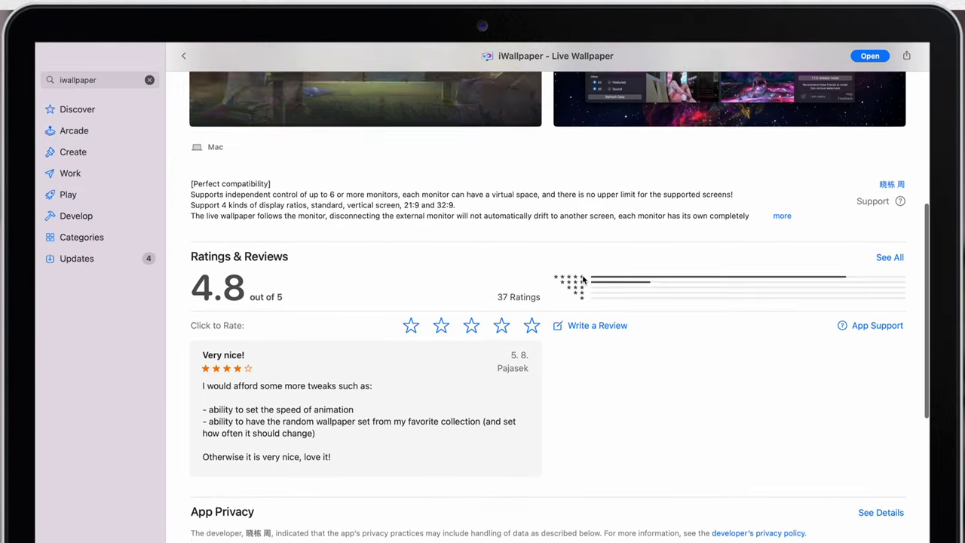
pyautogui.scroll(-10, 583, 278)
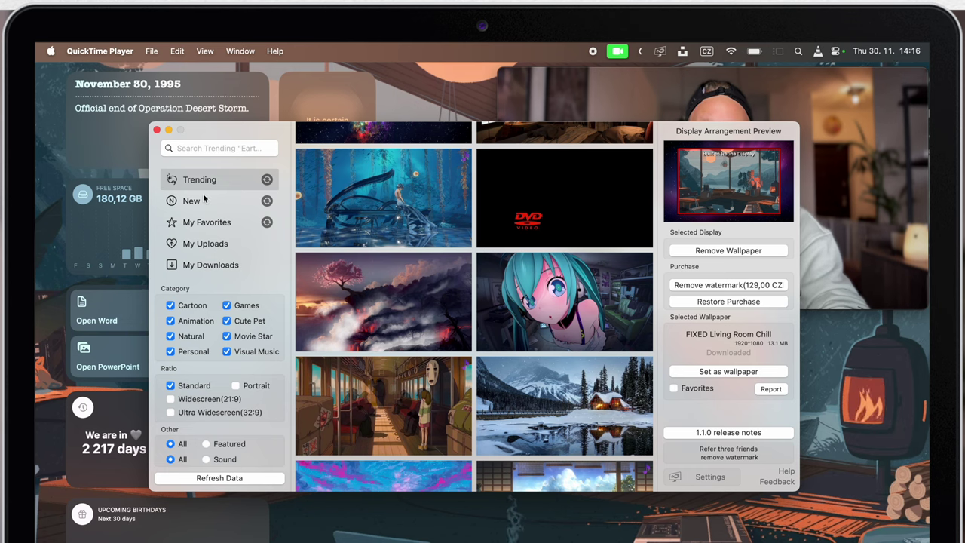
pyautogui.click(156, 130)
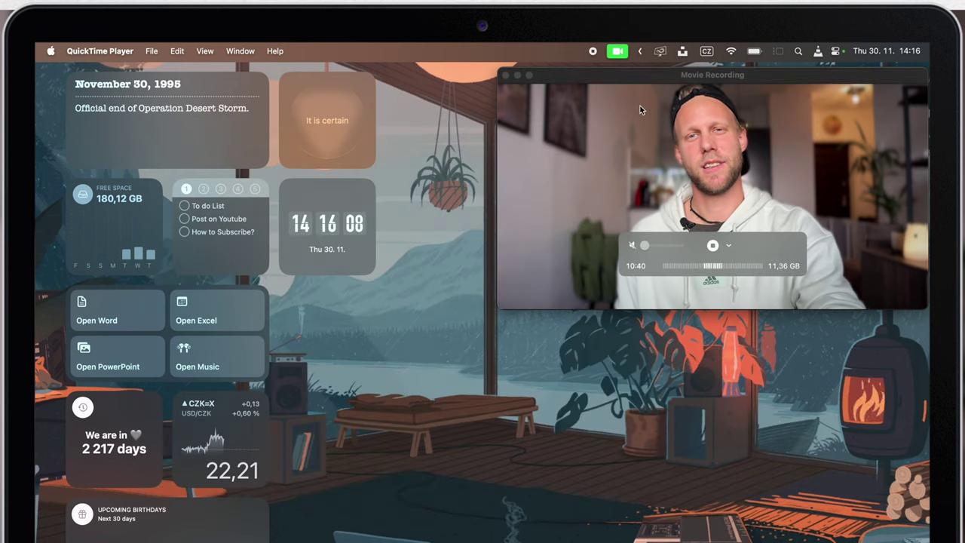
# Load a different photo in Unsplash Wallpapers and set the Yosemite Valley picture as the desktop wallpaper
pyautogui.moveTo(656, 82); pyautogui.dragTo(668, 340)
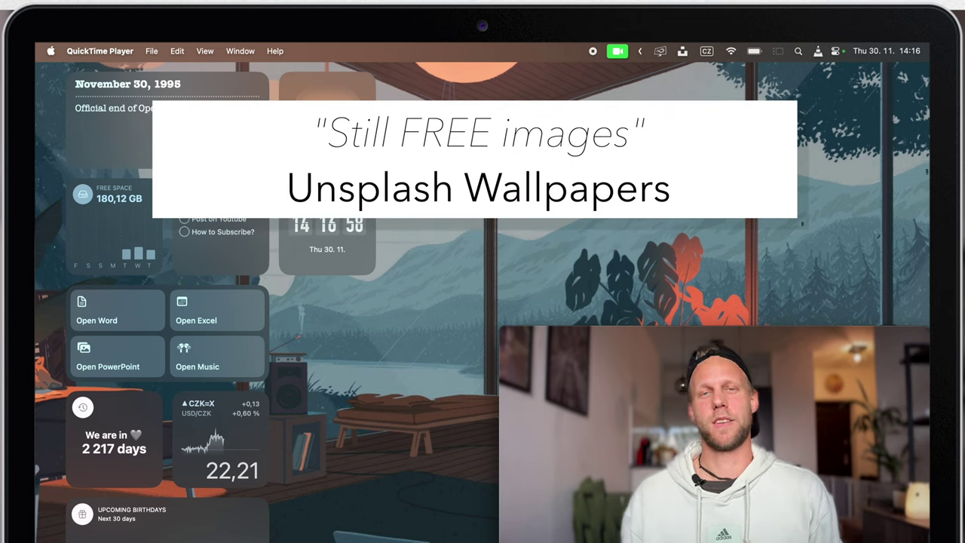
pyautogui.click(684, 51)
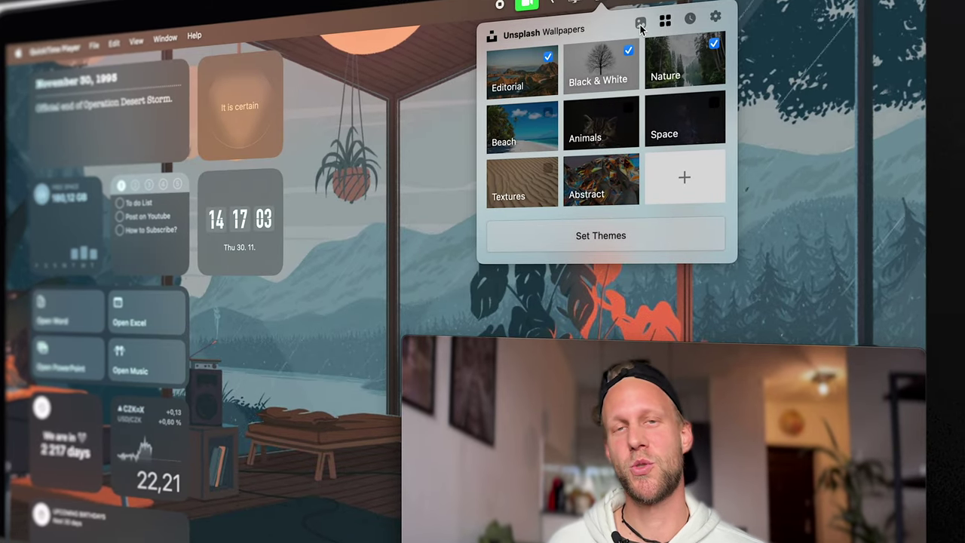
pyautogui.click(721, 70)
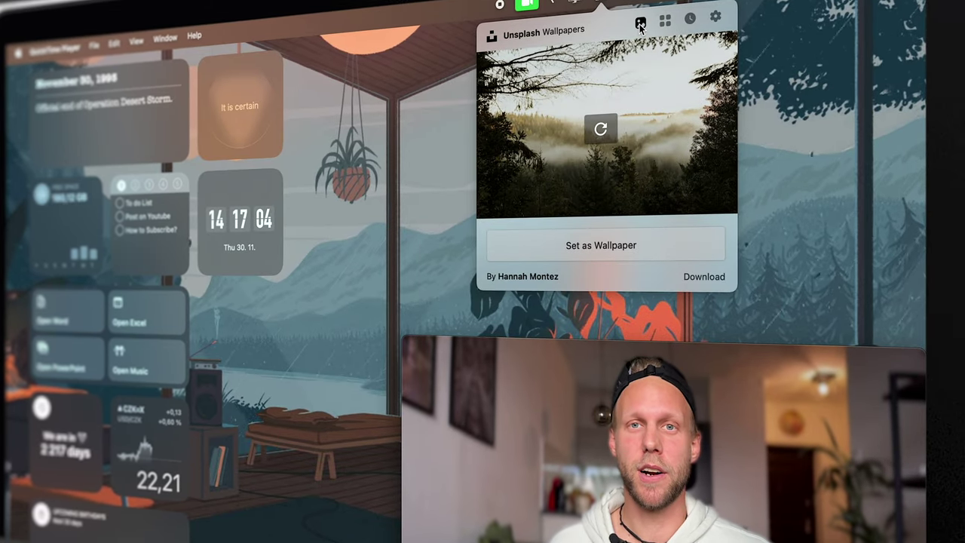
pyautogui.click(603, 130)
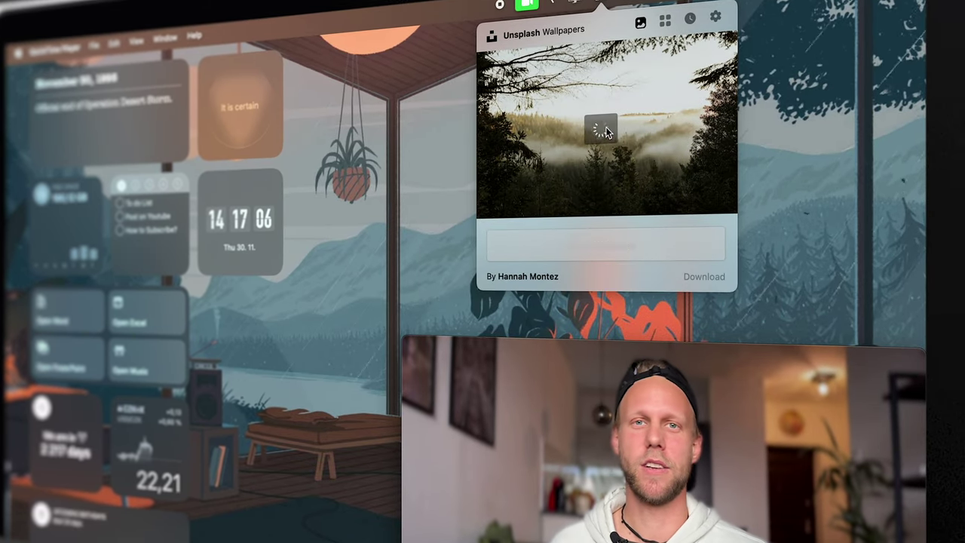
pyautogui.click(603, 130)
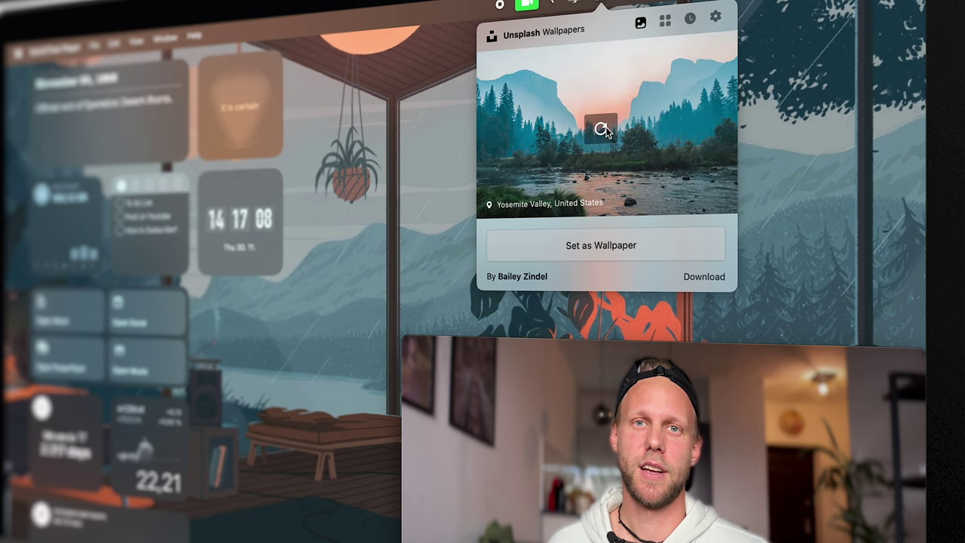
pyautogui.click(586, 249)
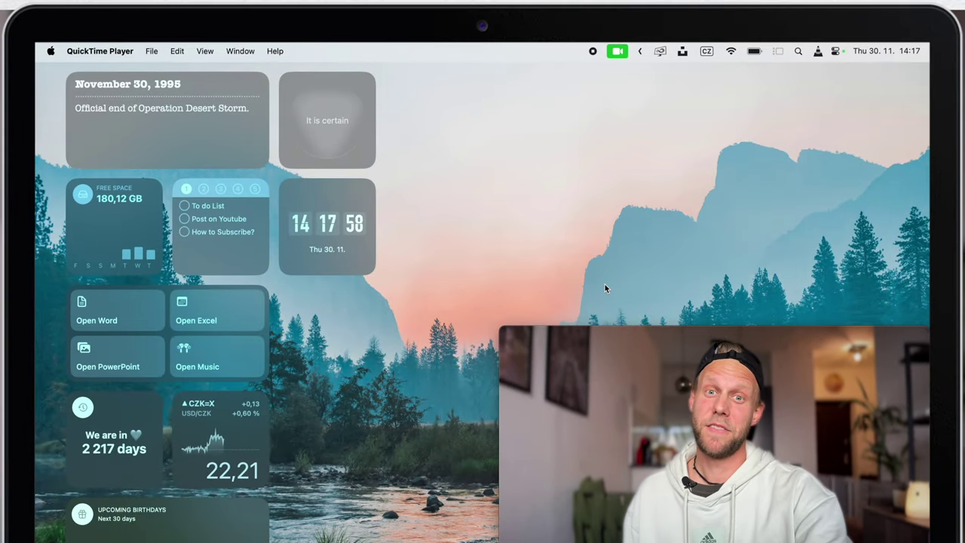
# Move the Movie Recording window to the upper part of the desktop and shrink it
pyautogui.moveTo(611, 333)
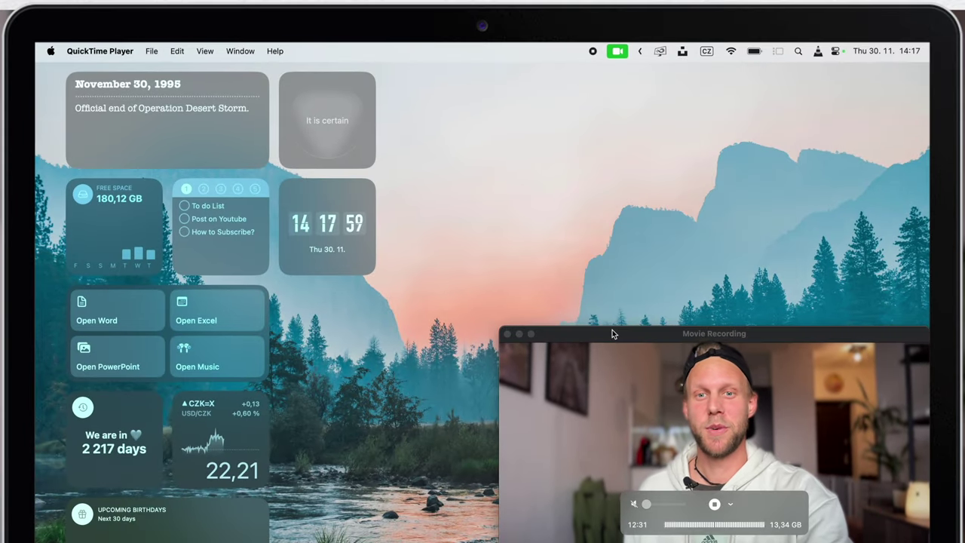
pyautogui.moveTo(612, 333); pyautogui.dragTo(594, 82)
pyautogui.moveTo(487, 319)
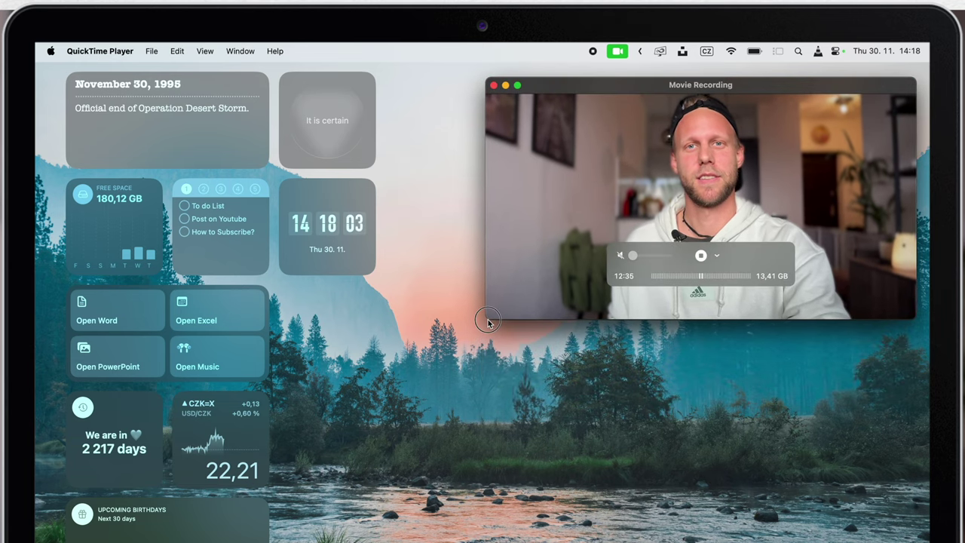
pyautogui.moveTo(487, 319); pyautogui.dragTo(589, 239)
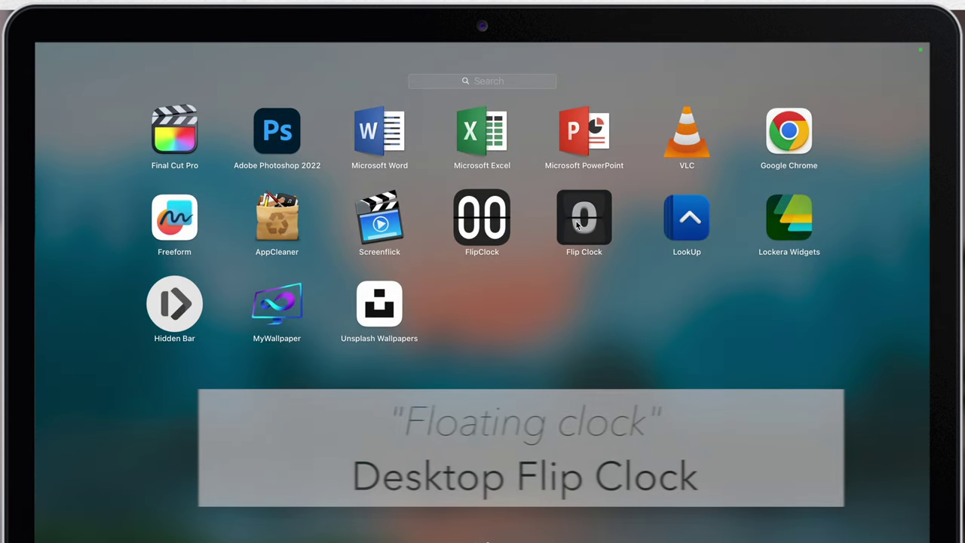
# Launch Desktop Flip Clock, make its floating clock semi-transparent and reposition it on the desktop
pyautogui.click(575, 220)
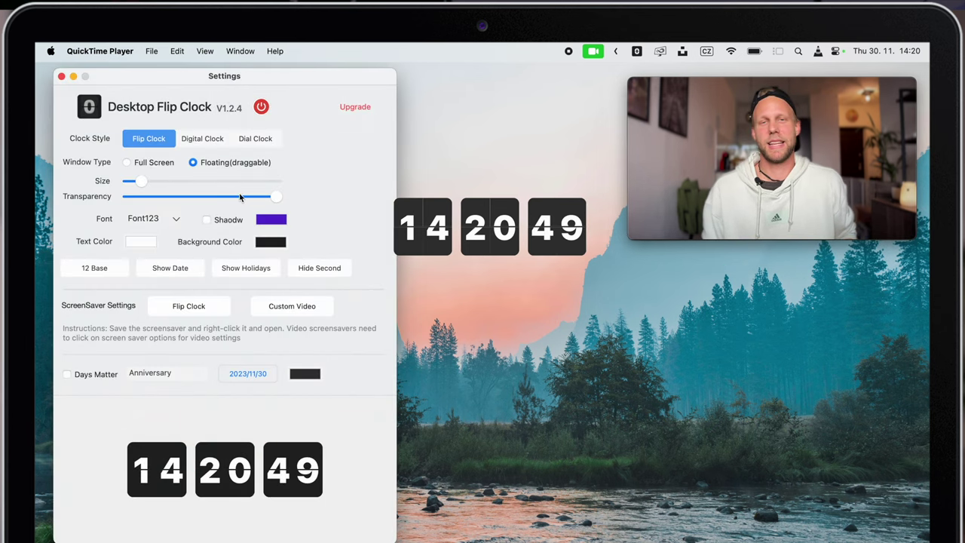
pyautogui.moveTo(277, 196); pyautogui.dragTo(211, 198)
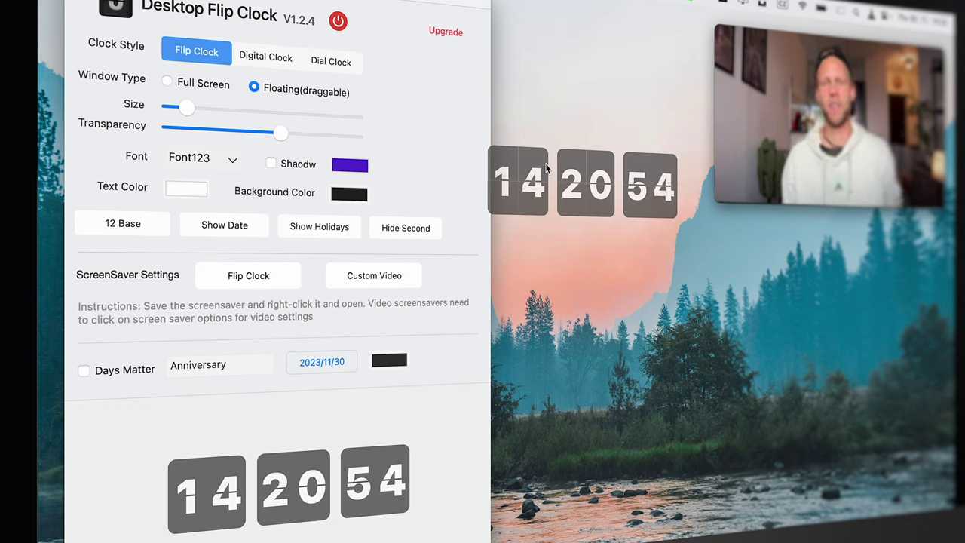
pyautogui.moveTo(574, 172); pyautogui.dragTo(563, 144)
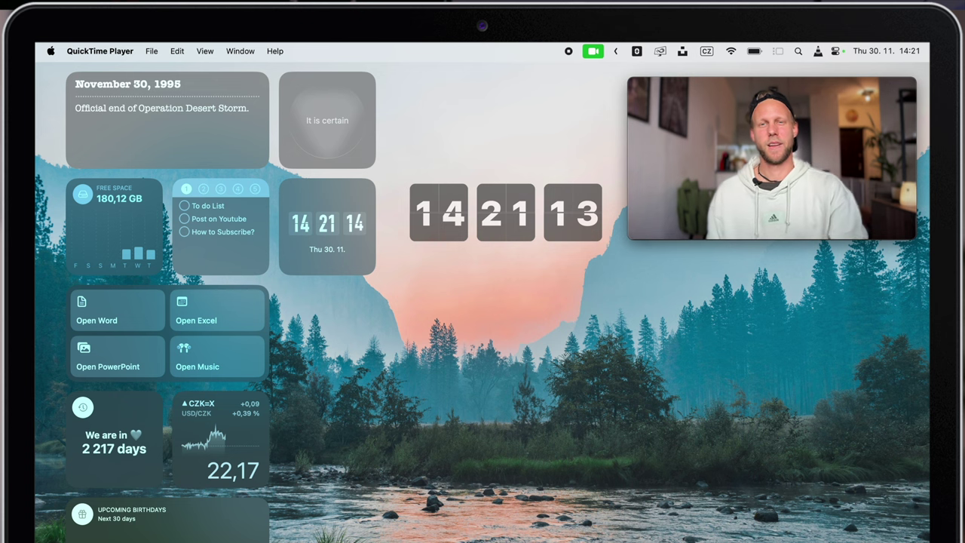
# Quit Desktop Flip Clock
pyautogui.click(638, 51)
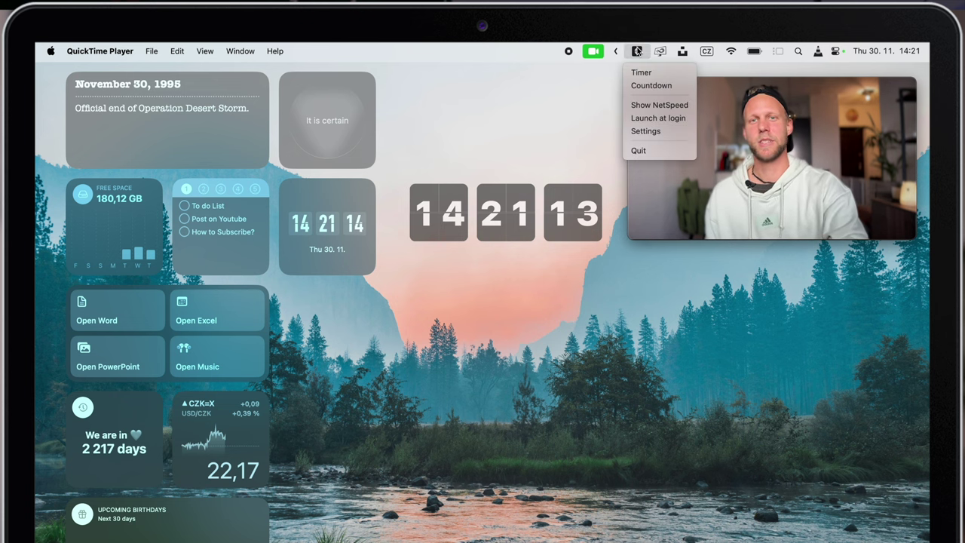
pyautogui.click(641, 153)
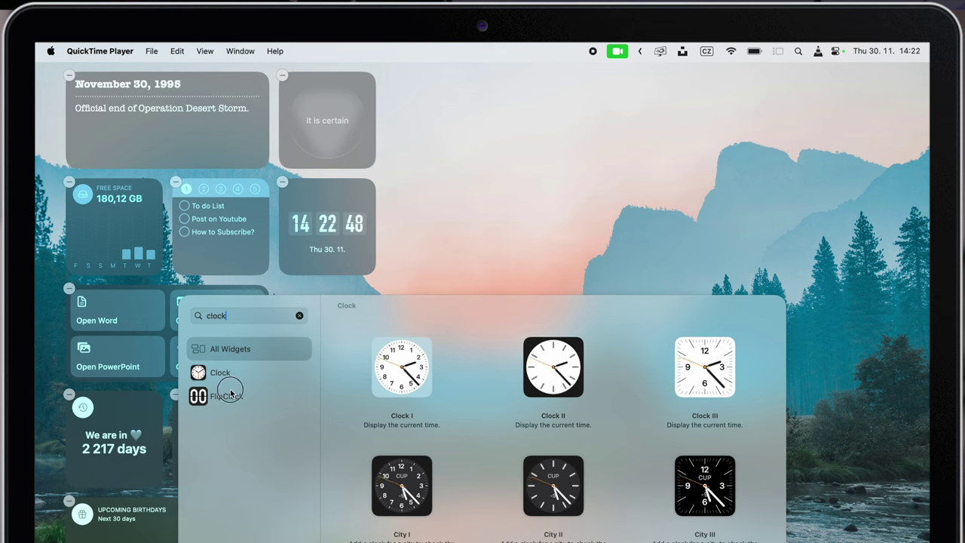
# View the FlipClock widgets in the widget gallery and close the gallery
pyautogui.click(230, 393)
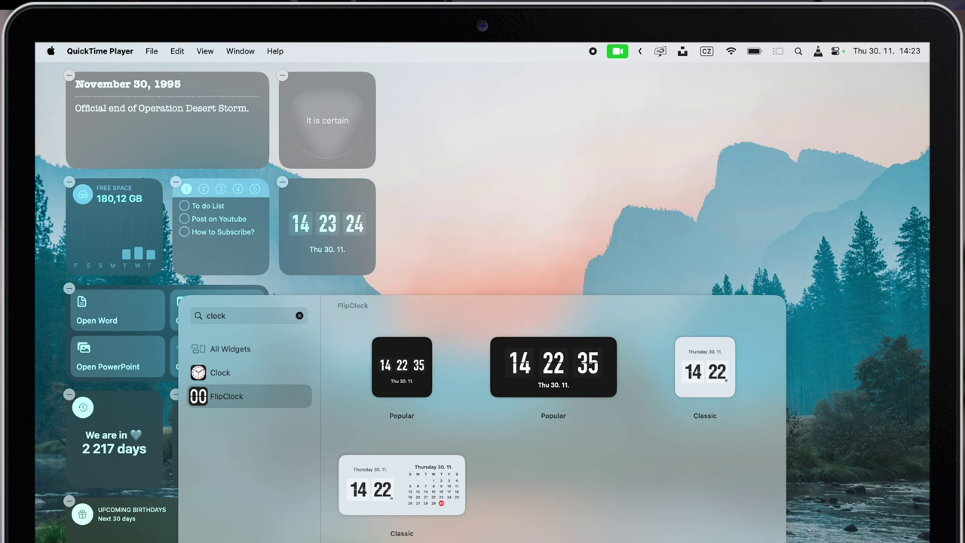
pyautogui.click(850, 452)
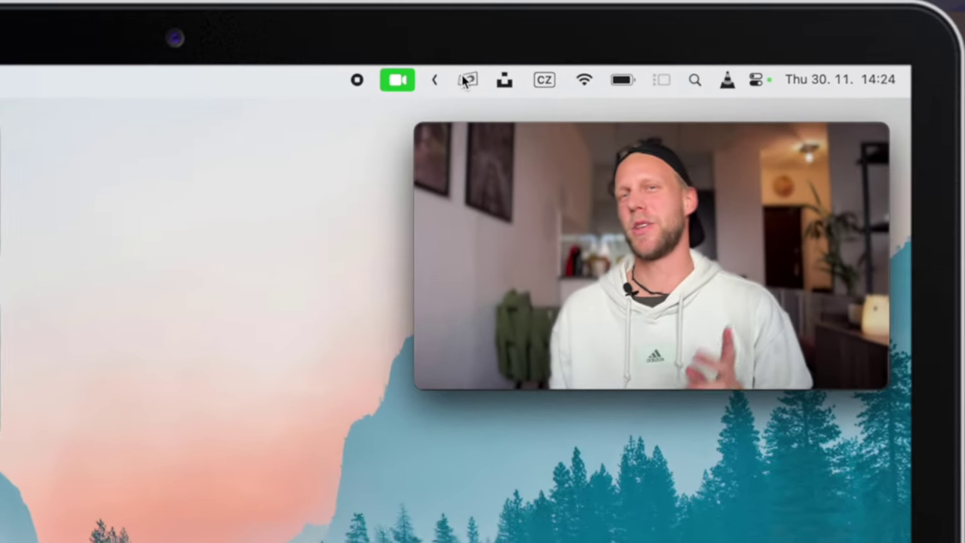
# Reveal the hidden menu bar icons, move the iWallpaper and Unsplash Wallpapers icons into the hidden section, and collapse it
pyautogui.click(640, 51)
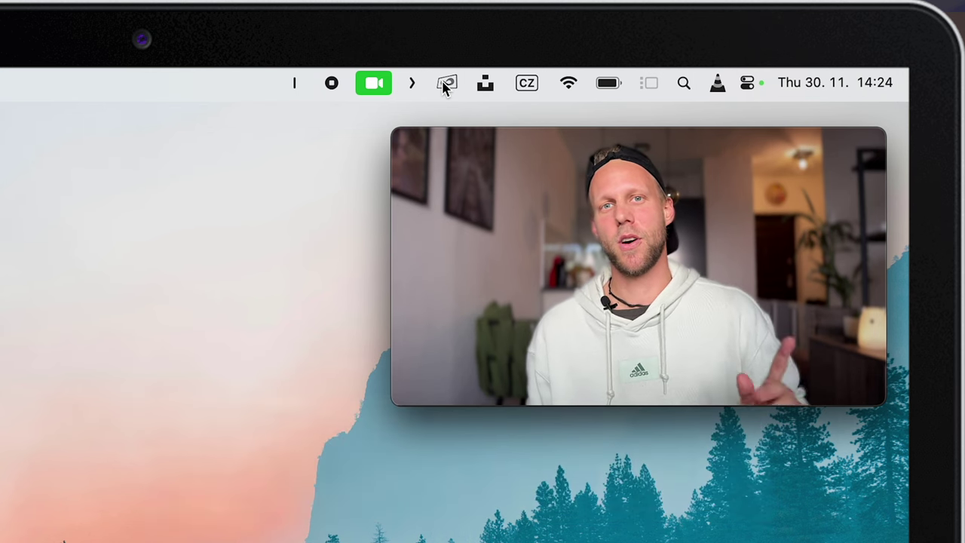
pyautogui.moveTo(445, 86); pyautogui.dragTo(267, 82)
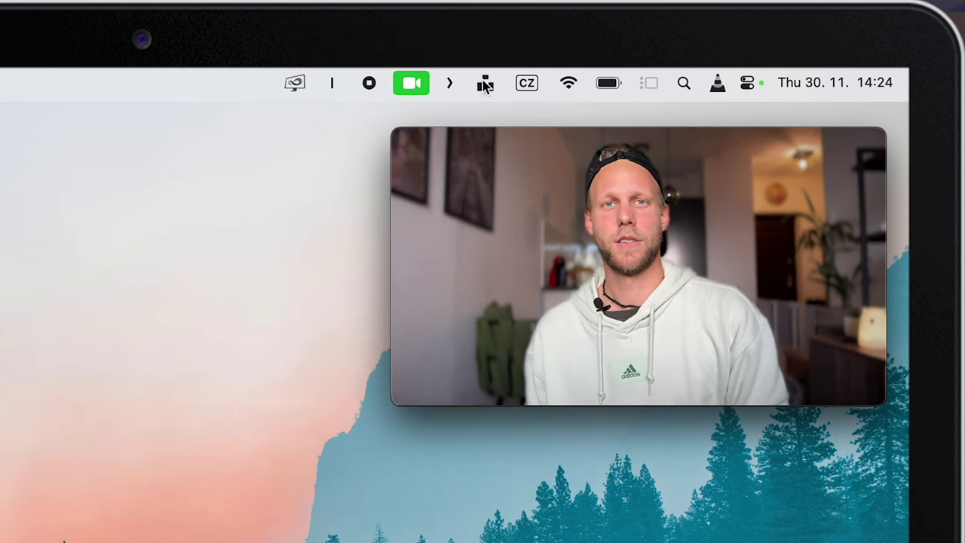
pyautogui.moveTo(484, 84); pyautogui.dragTo(273, 84)
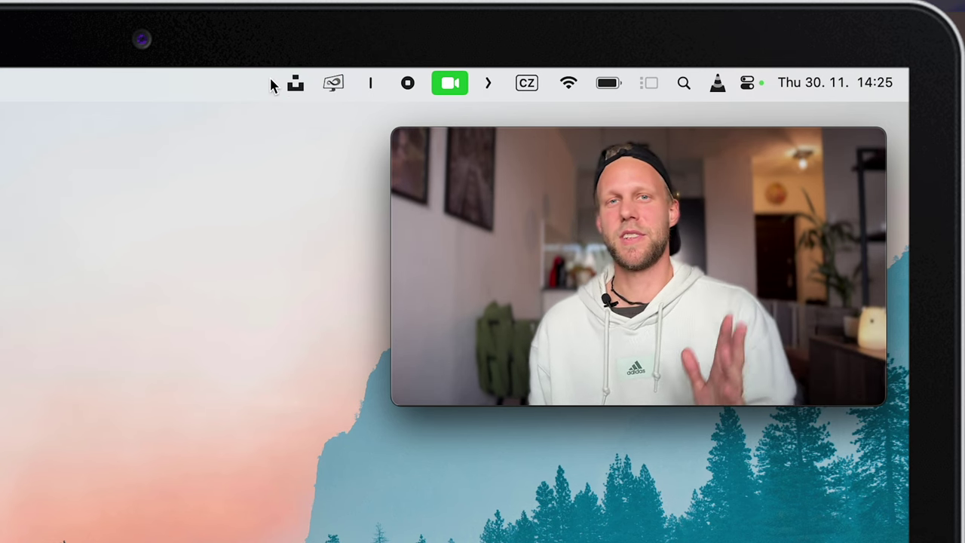
pyautogui.click(489, 84)
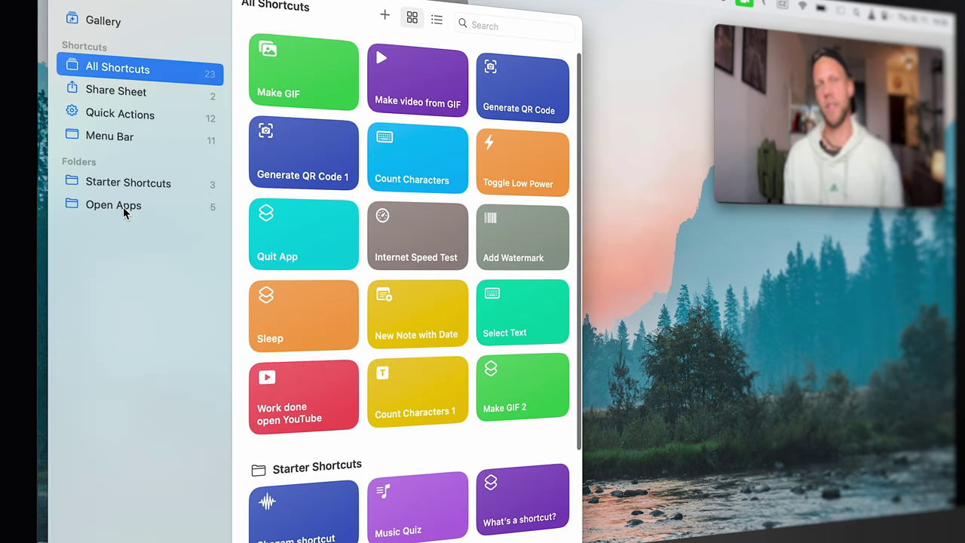
# View the Open Apps folder in Shortcuts, and check the folder setting of the desktop Shortcuts widget
pyautogui.click(123, 206)
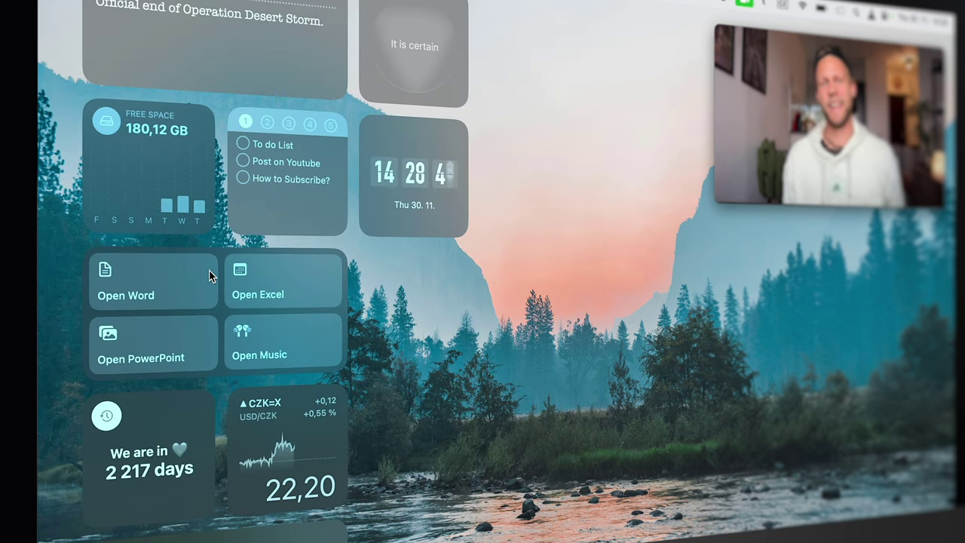
pyautogui.rightClick(211, 276)
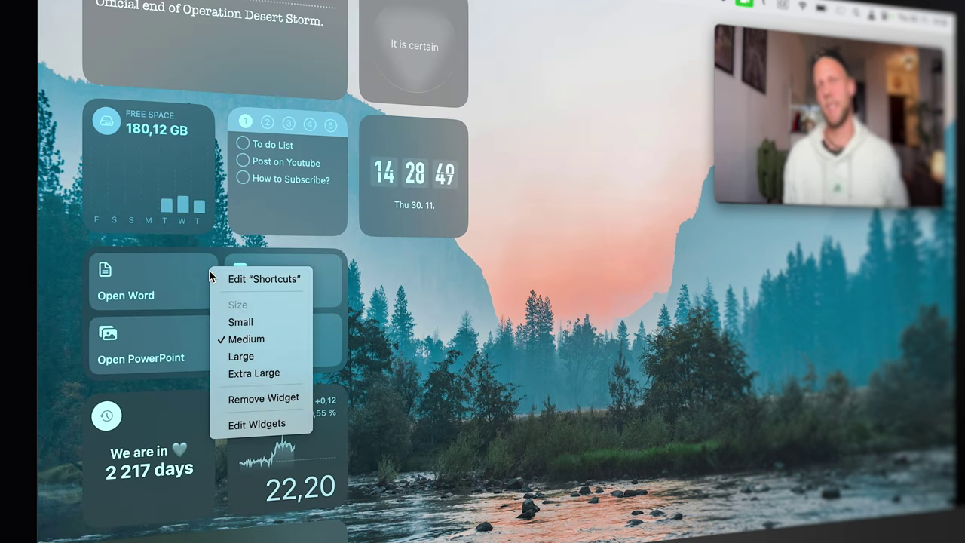
pyautogui.click(230, 278)
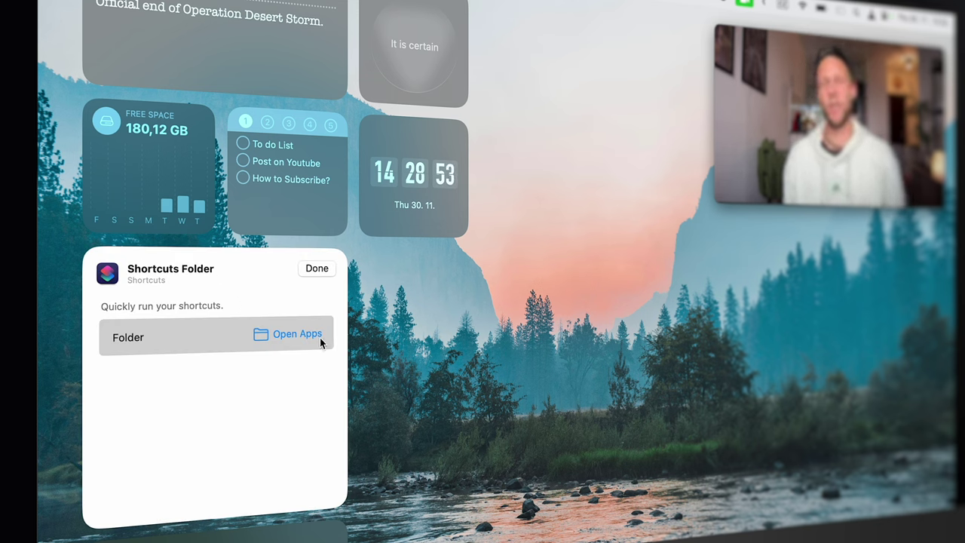
pyautogui.click(315, 268)
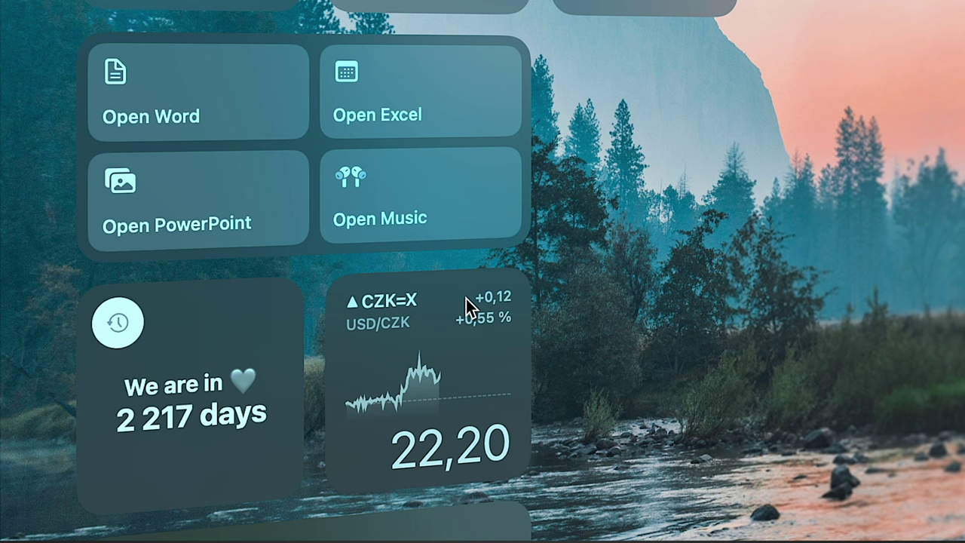
# Open Stocks from the USD/CZK desktop widget, search for eur/usd and view the EURUSD=X chart
pyautogui.click(448, 309)
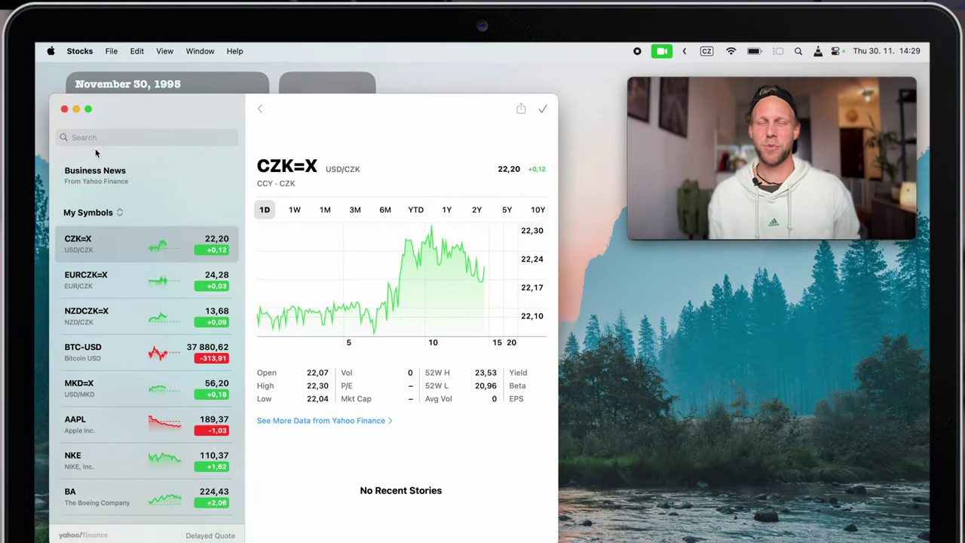
pyautogui.click(90, 138)
pyautogui.write('eur')
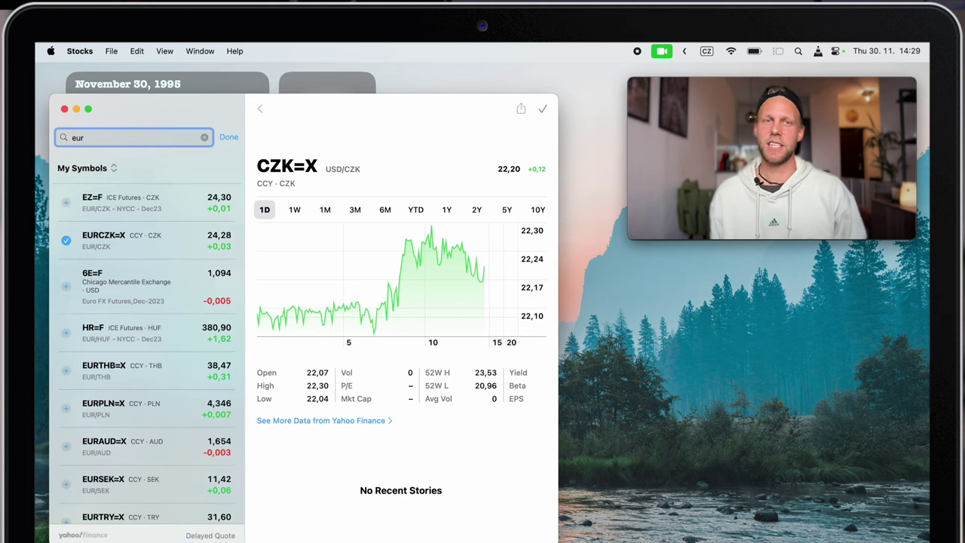
pyautogui.write('/usd')
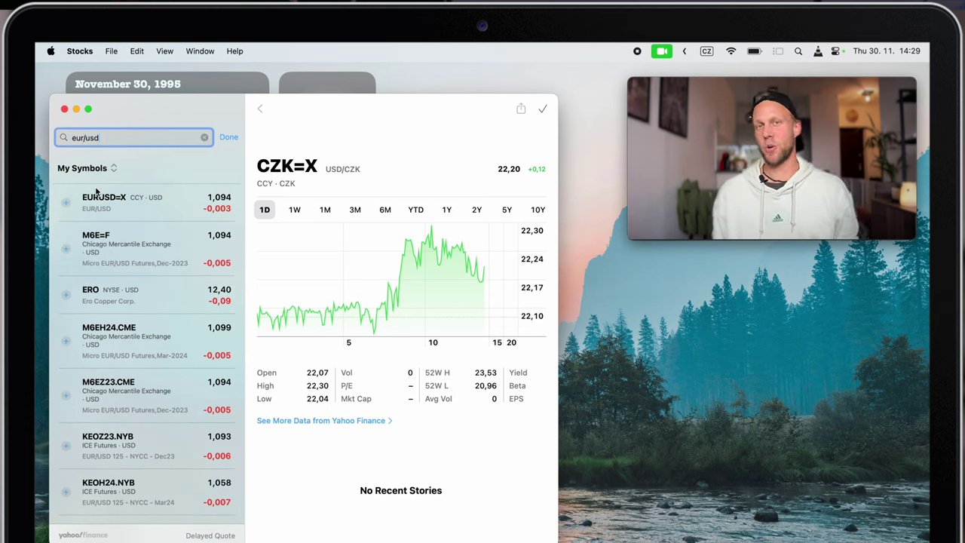
pyautogui.click(127, 205)
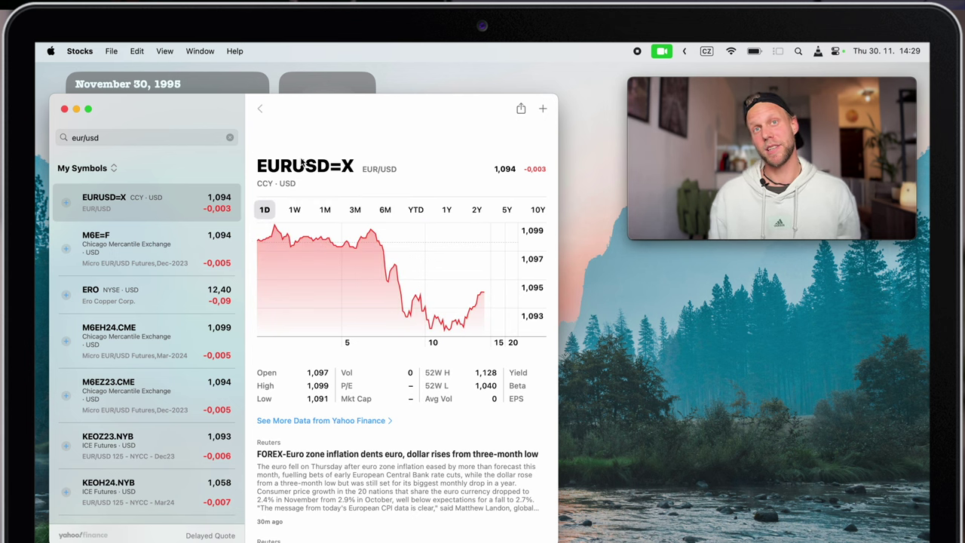
# Clear the symbol search, view the BTC-USD chart and close the Stocks window
pyautogui.click(229, 138)
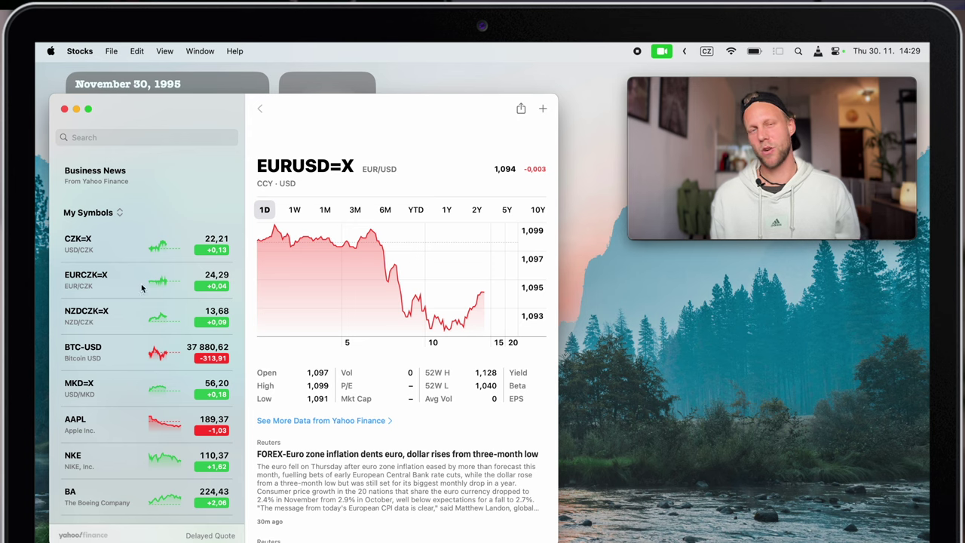
pyautogui.click(121, 358)
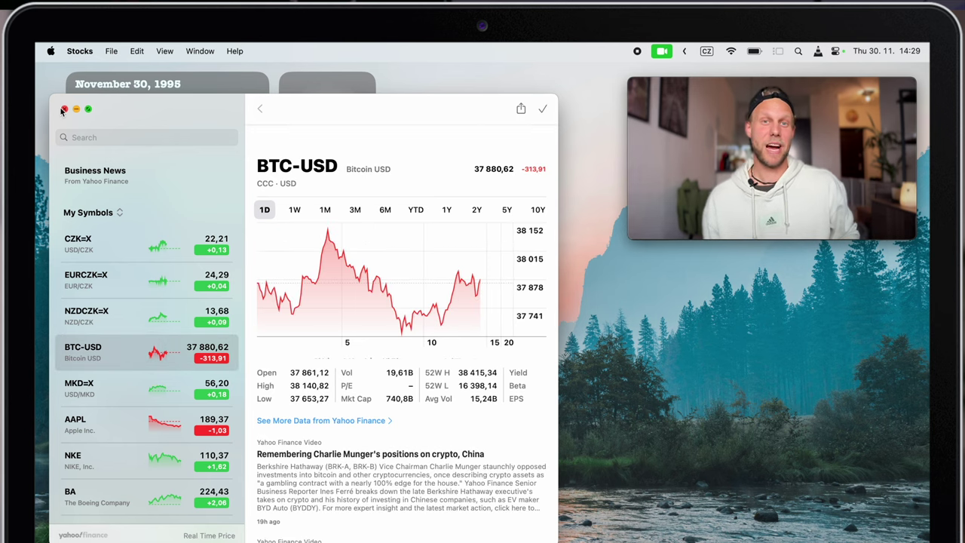
pyautogui.click(63, 109)
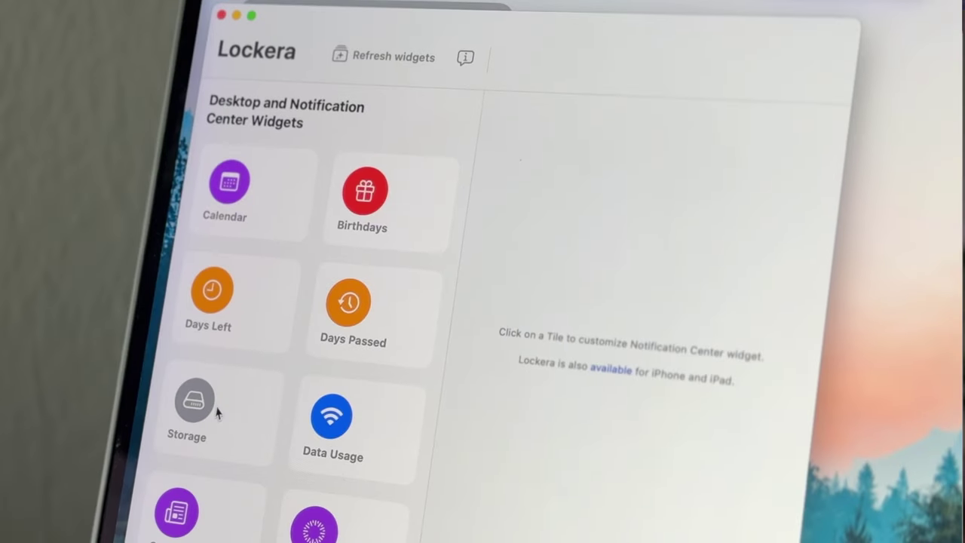
# View the Storage widget in Lockera, and browse the numbered lists of the To Do widget, returning to list 1
pyautogui.click(215, 410)
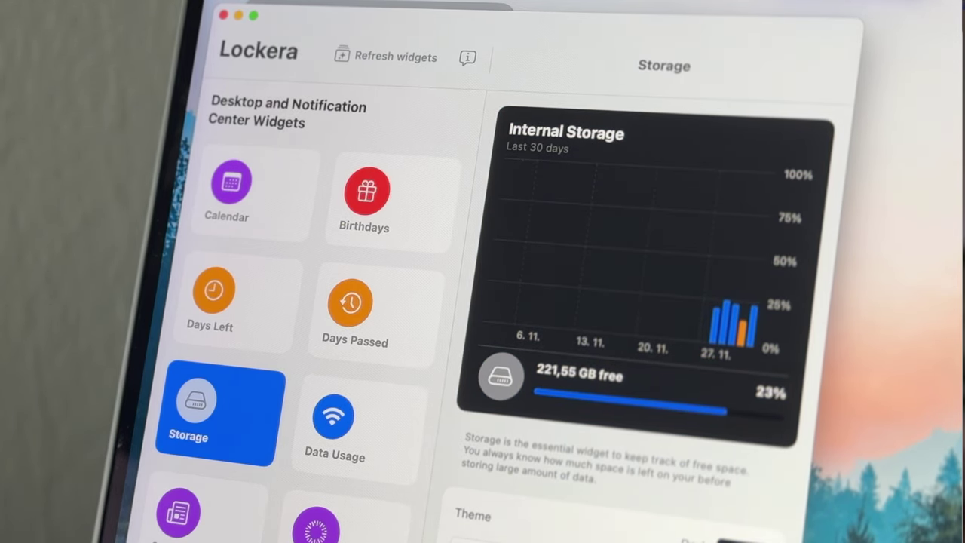
pyautogui.scroll(-5, 301, 316)
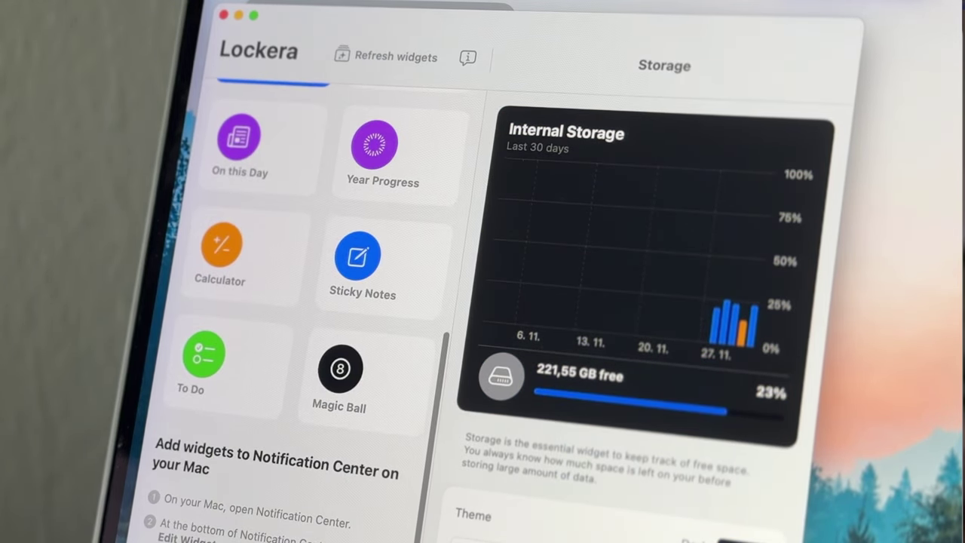
pyautogui.click(225, 362)
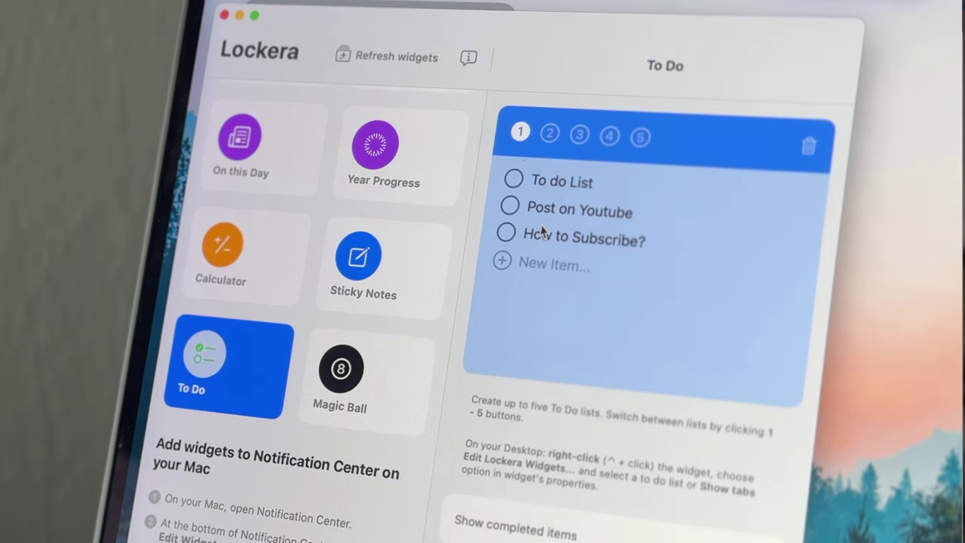
pyautogui.click(551, 135)
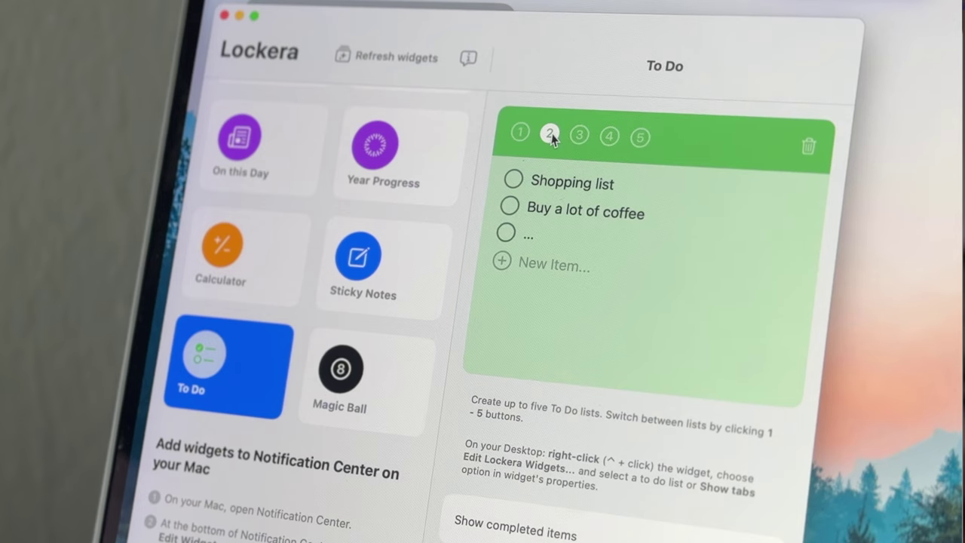
pyautogui.click(580, 136)
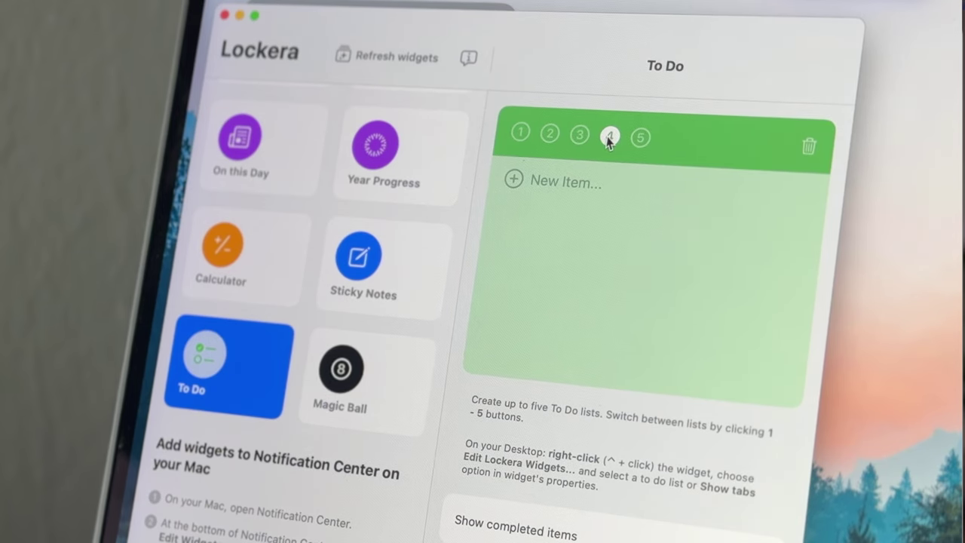
pyautogui.click(520, 133)
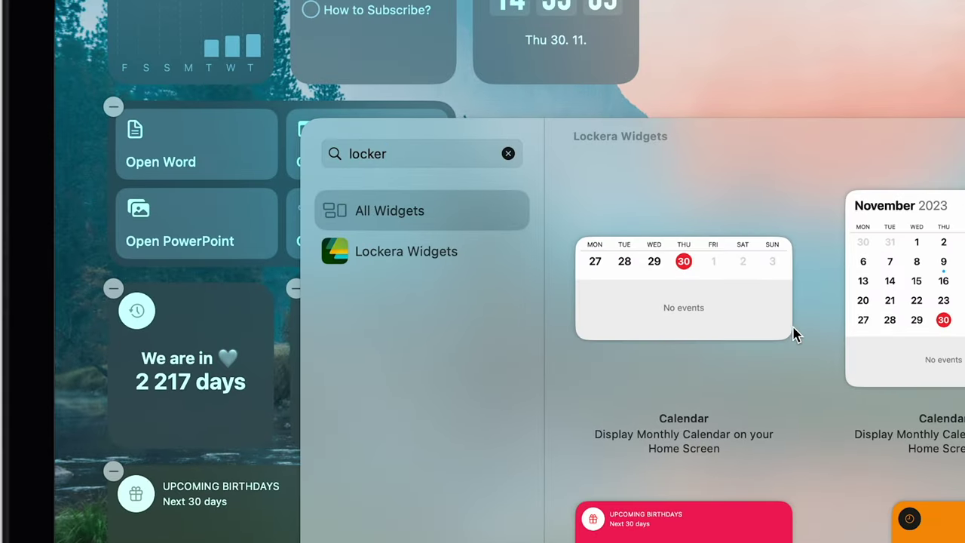
# Add the wide Lockera Calendar widget to the desktop and close the widget gallery
pyautogui.click(729, 312)
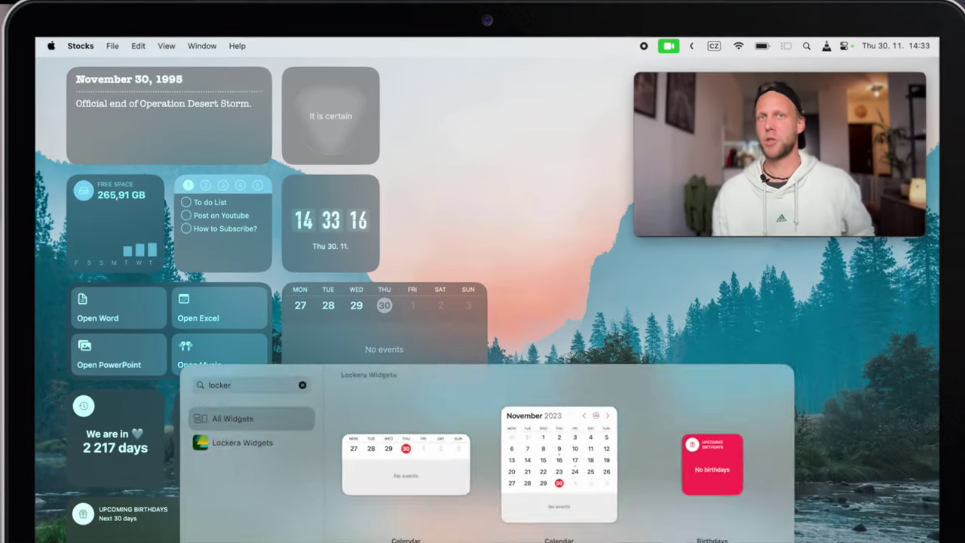
pyautogui.click(558, 429)
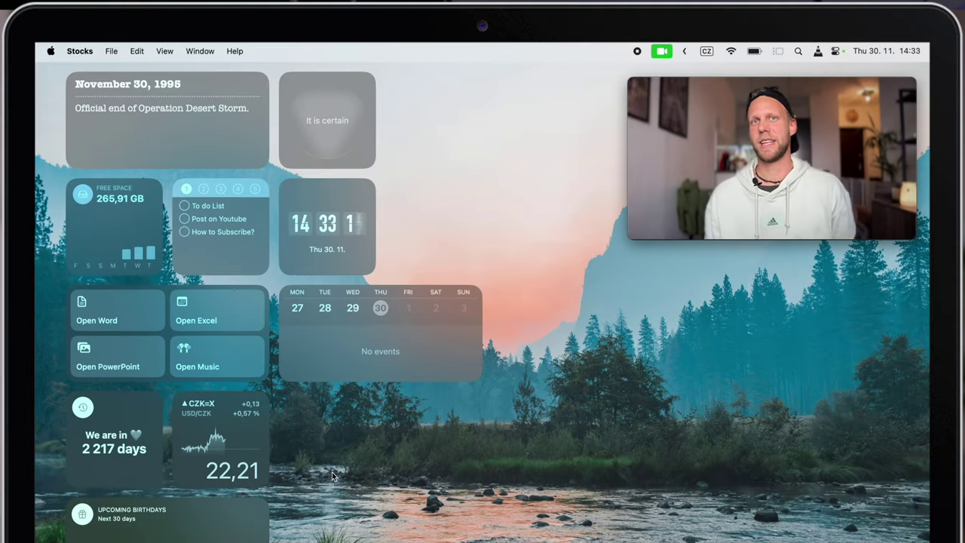
# Put the Calendar widget in the Upcoming Birthdays widget's place below the days counter, and remove the birthdays widget
pyautogui.moveTo(202, 527); pyautogui.dragTo(422, 415)
pyautogui.moveTo(346, 328); pyautogui.dragTo(155, 512)
pyautogui.rightClick(350, 418)
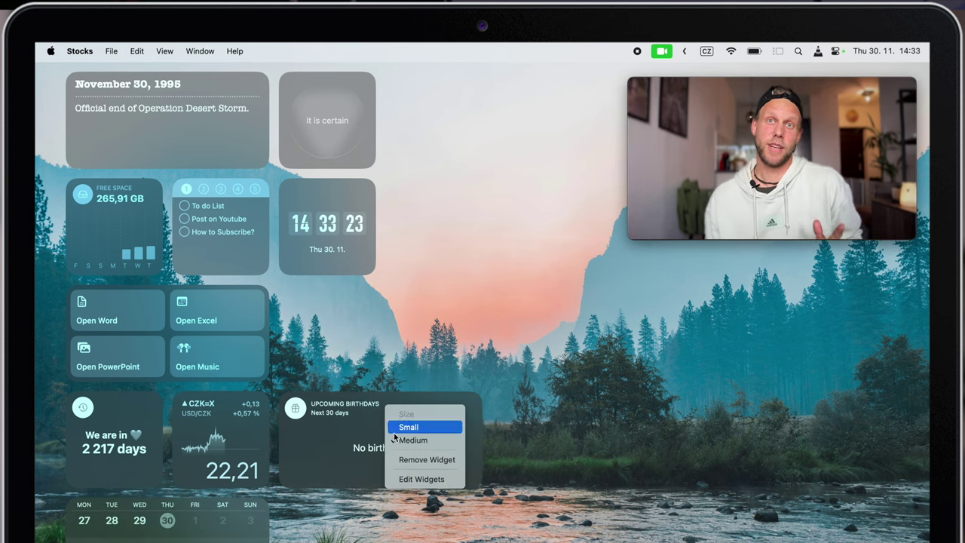
pyautogui.click(407, 458)
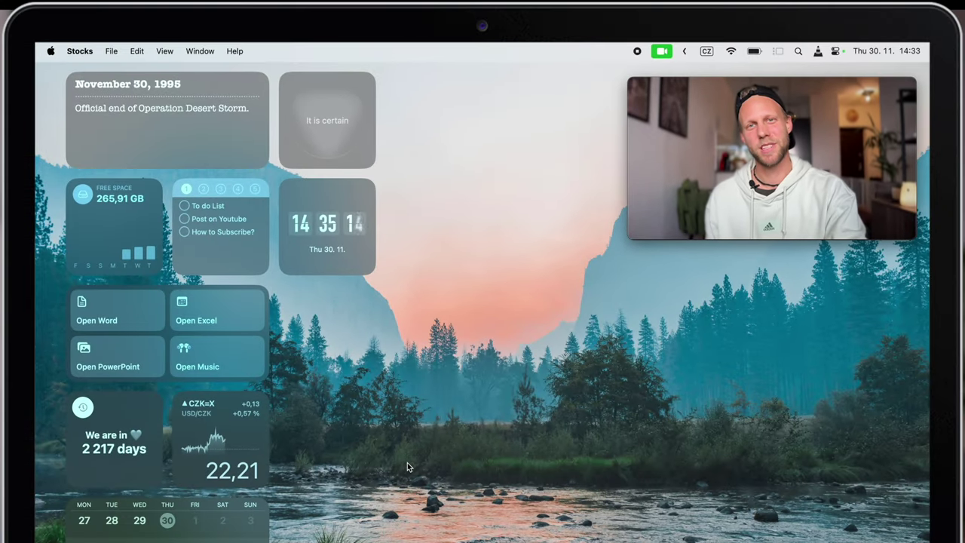
# Switch to QuickTime Player and enlarge the Movie Recording window on the desktop
pyautogui.moveTo(634, 241)
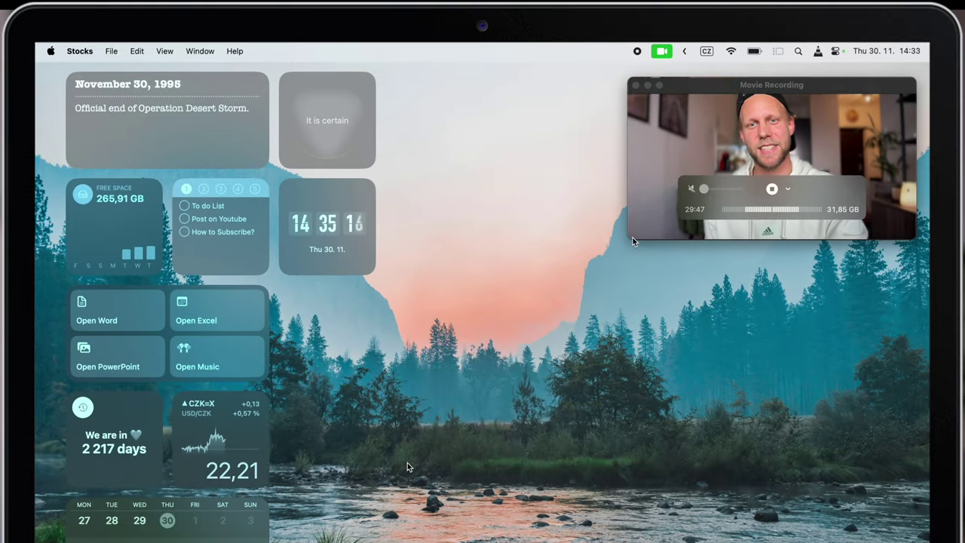
pyautogui.moveTo(633, 241); pyautogui.dragTo(404, 395)
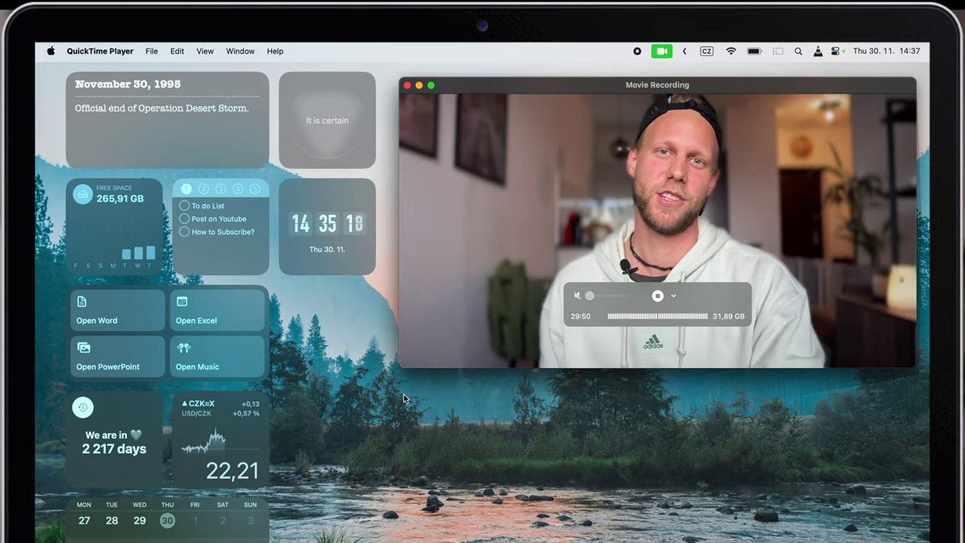